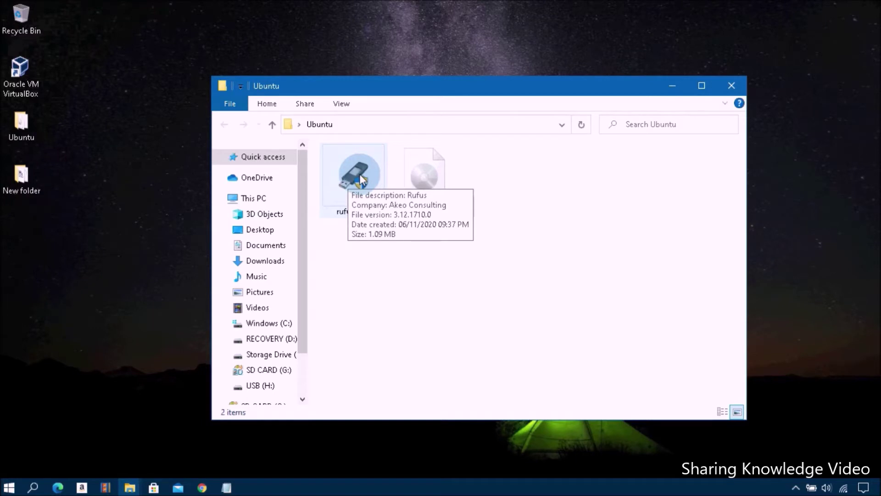
Step: Switch to Chrome and examine the ubuntu-20.04.1-desktop-amd64.iso entry in the Ubuntu 20.04.1 release file list
{"action": "left_click", "coordinate": [202, 488]}
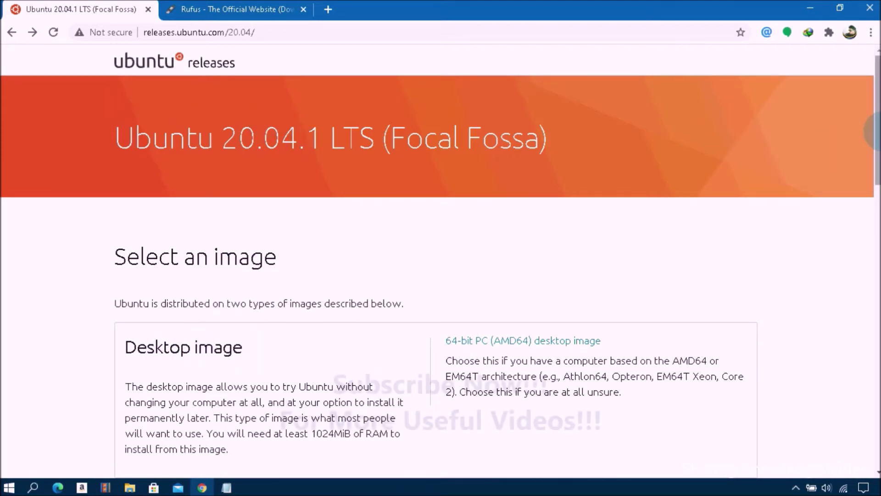
{"action": "left_click_drag", "start_coordinate": [876, 136], "coordinate": [877, 313]}
{"action": "left_click", "coordinate": [236, 238]}
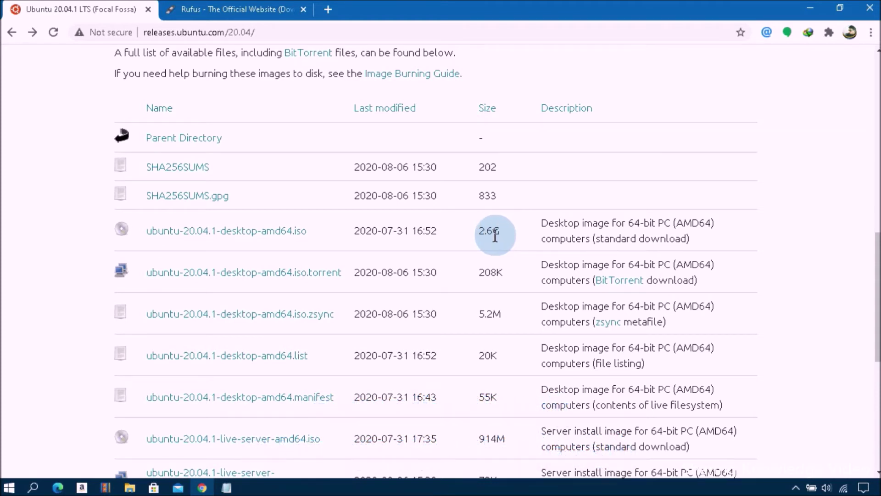
{"action": "scroll", "coordinate": [494, 236], "scroll_direction": "up", "scroll_amount": 1}
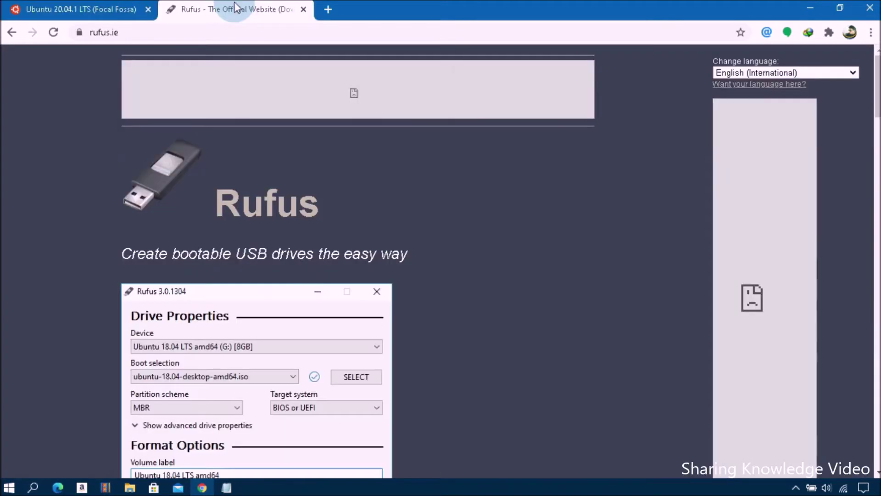
Step: Look through the Rufus official website, and close the browser
{"action": "left_click", "coordinate": [234, 2]}
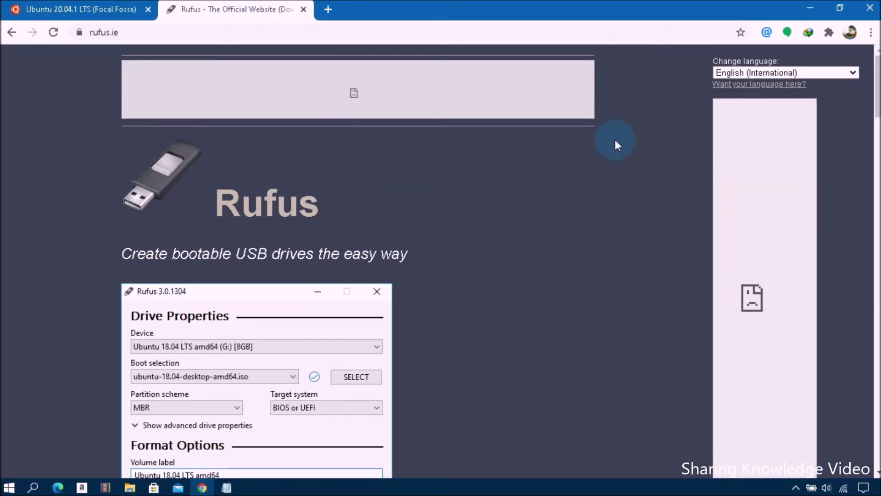
{"action": "mouse_move", "coordinate": [878, 96]}
{"action": "left_mouse_down"}
{"action": "mouse_move", "coordinate": [879, 124]}
{"action": "mouse_move", "coordinate": [878, 109]}
{"action": "left_mouse_up"}
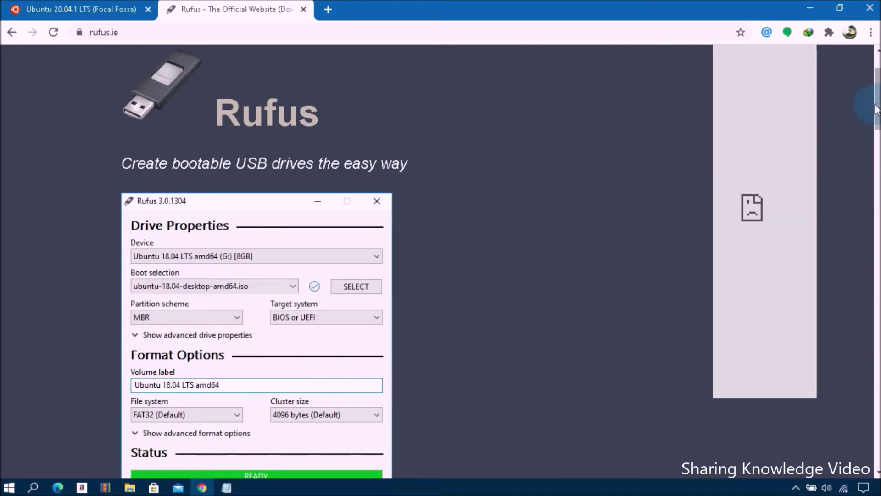
{"action": "scroll", "coordinate": [875, 124], "scroll_direction": "down", "scroll_amount": 3}
{"action": "scroll", "coordinate": [874, 128], "scroll_direction": "down", "scroll_amount": 4}
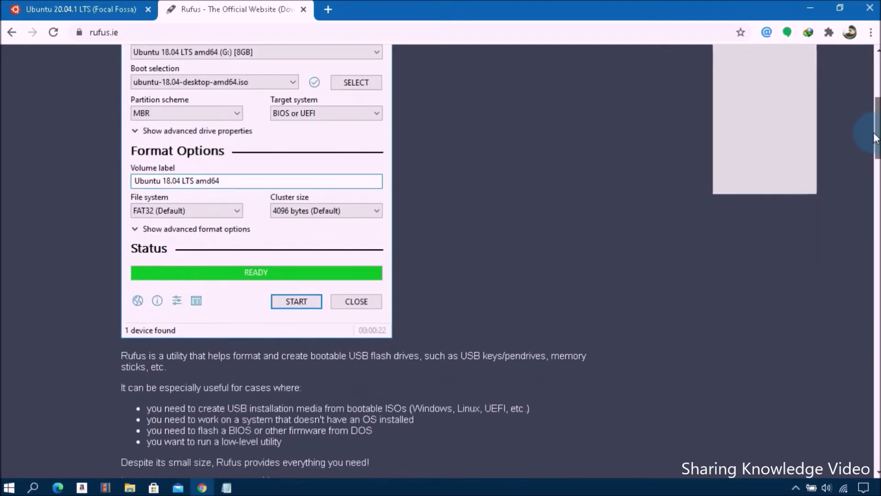
{"action": "scroll", "coordinate": [878, 160], "scroll_direction": "up", "scroll_amount": 1}
{"action": "scroll", "coordinate": [876, 161], "scroll_direction": "up", "scroll_amount": 8}
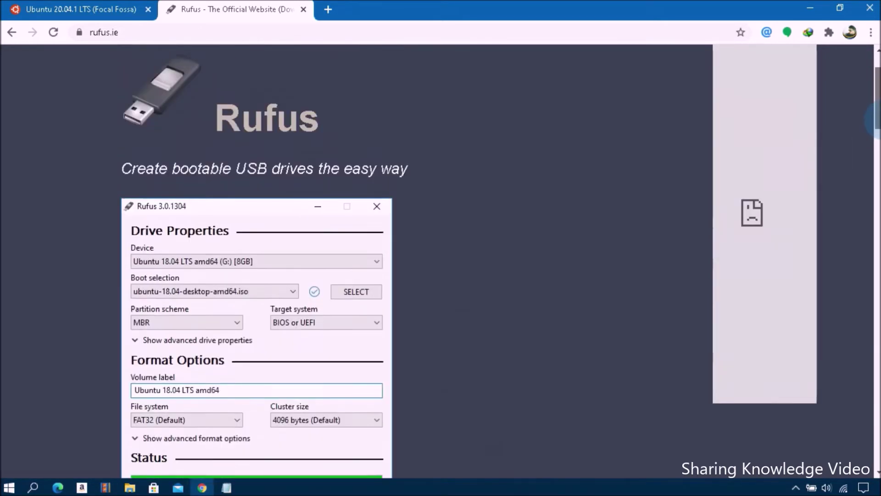
{"action": "left_click", "coordinate": [870, 10]}
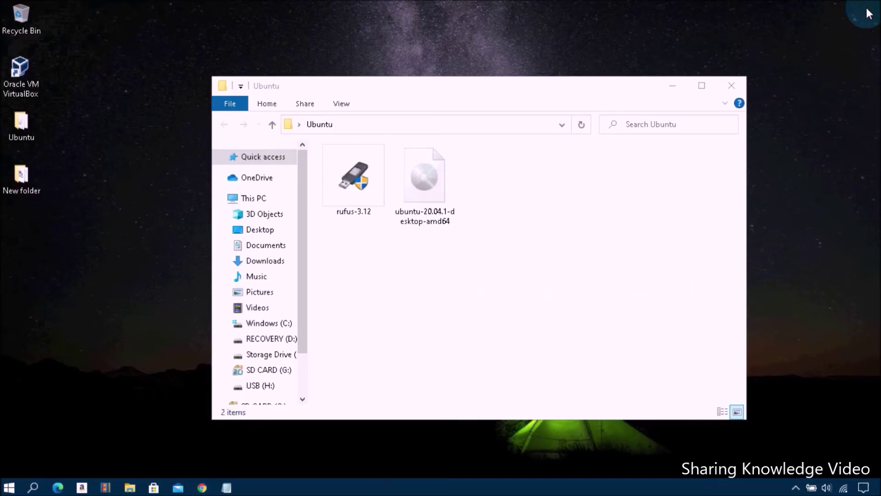
Step: Launch rufus-3.12 from the Ubuntu folder and minimize the folder window
{"action": "left_click", "coordinate": [365, 185]}
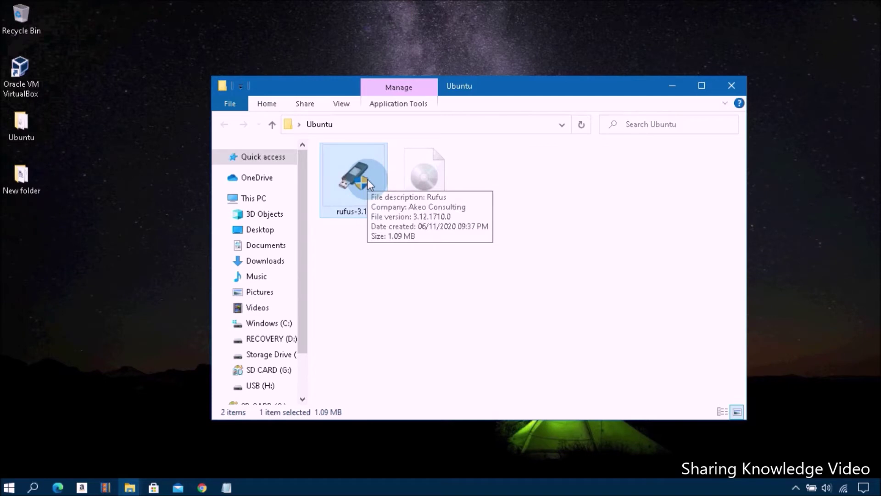
{"action": "double_click", "coordinate": [367, 179]}
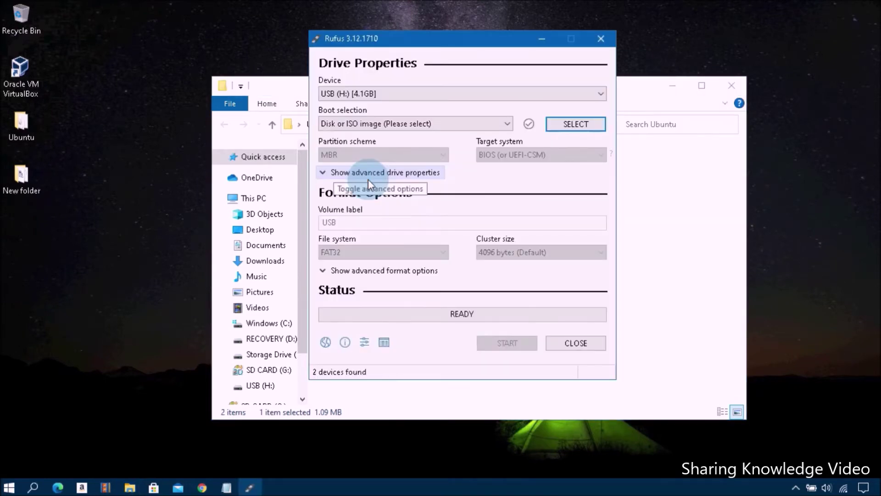
{"action": "left_click", "coordinate": [678, 85]}
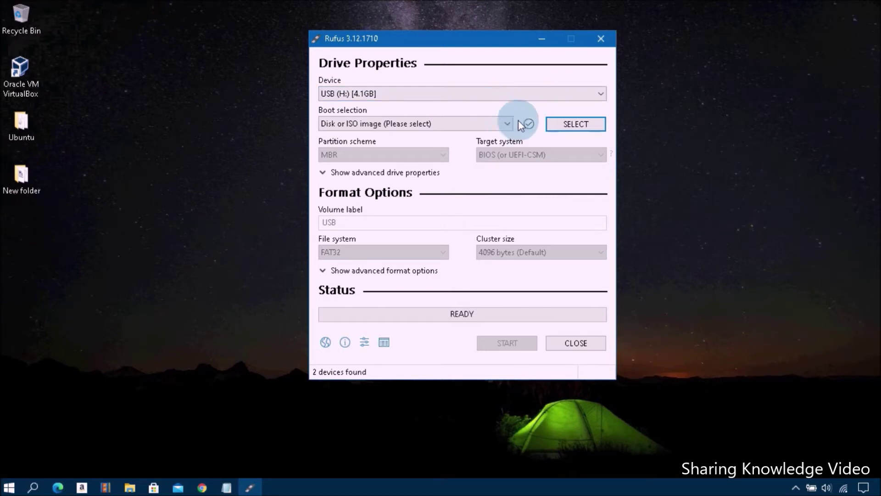
Step: Load ubuntu-20.04.1-desktop-amd64 from the Ubuntu folder as the boot image
{"action": "left_click", "coordinate": [576, 126]}
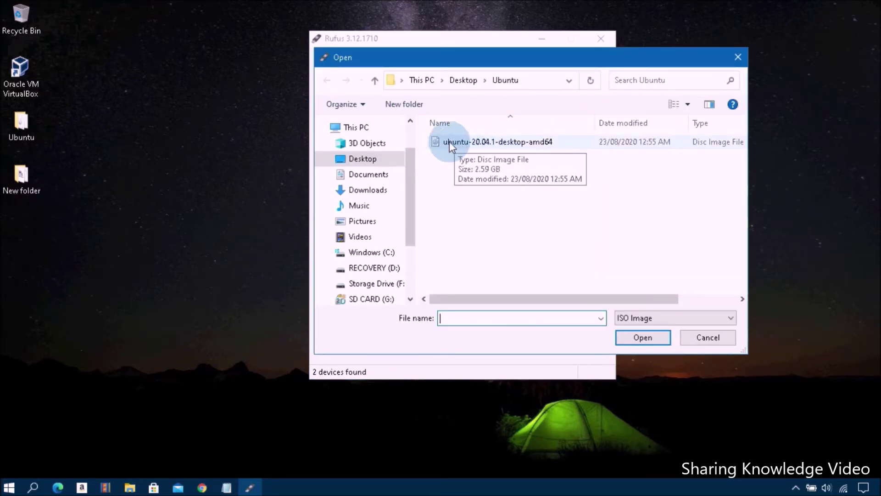
{"action": "left_click", "coordinate": [536, 144]}
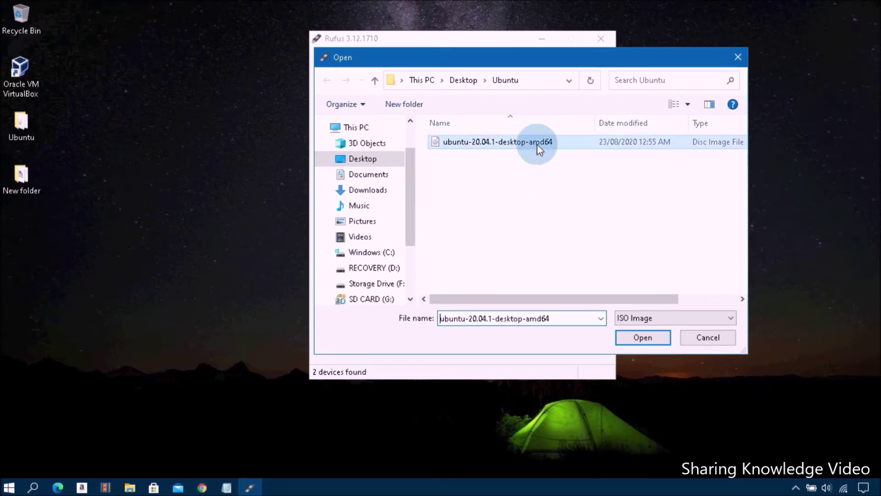
{"action": "double_click", "coordinate": [537, 143]}
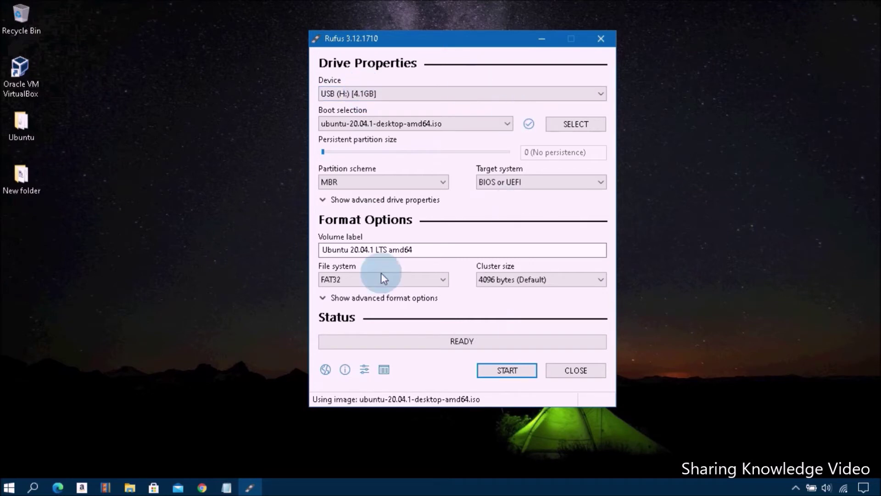
Step: Write the image to the USB (H:) drive in ISO Image mode, allowing the Syslinux download and data erasure, and close Rufus
{"action": "left_click", "coordinate": [504, 369]}
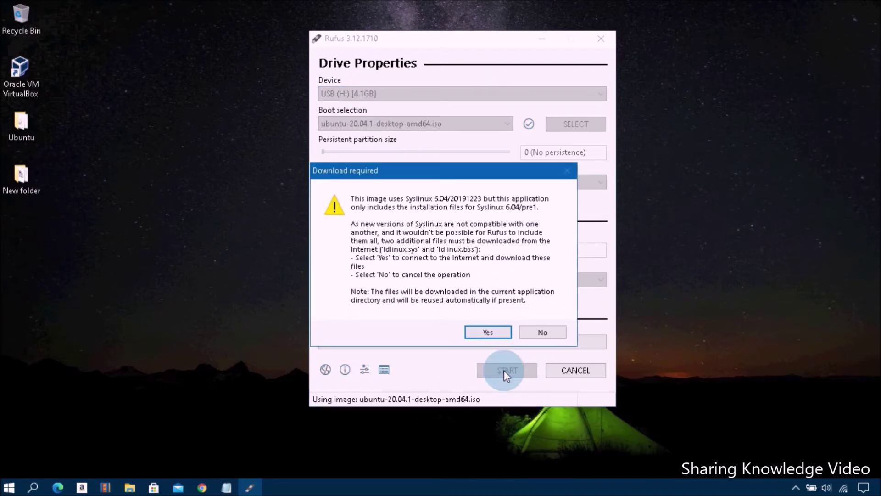
{"action": "left_click", "coordinate": [487, 332]}
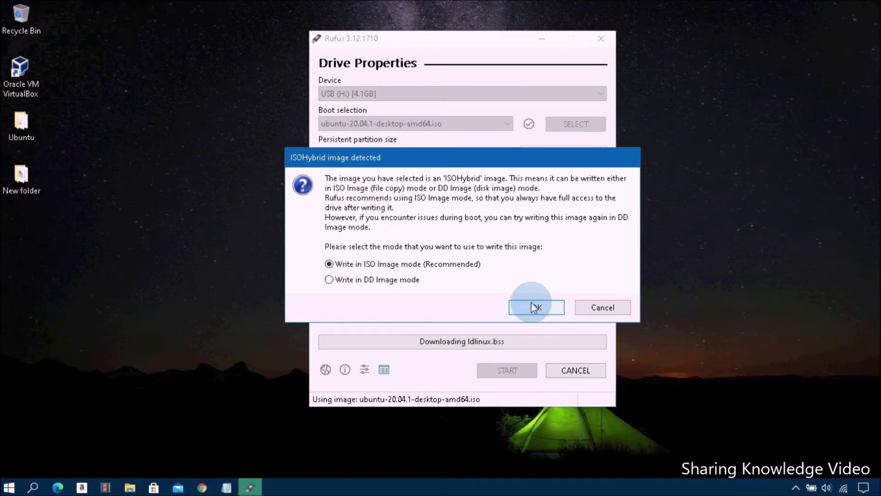
{"action": "left_click", "coordinate": [531, 306]}
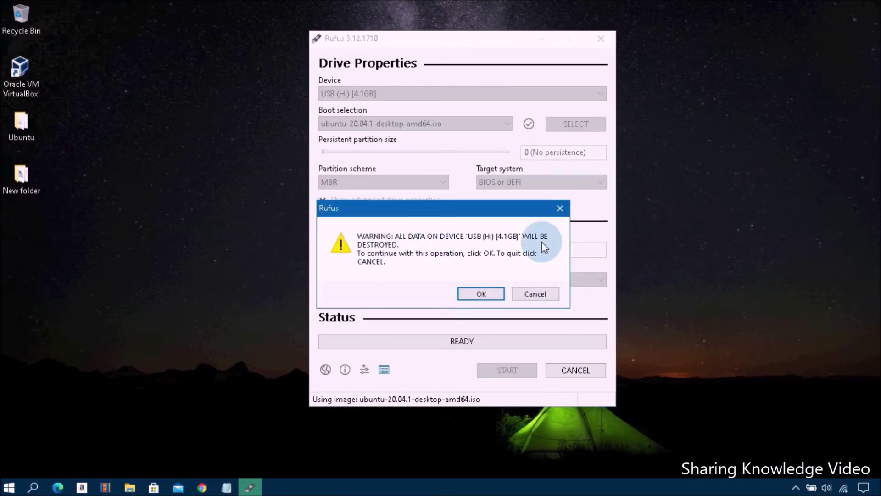
{"action": "left_click", "coordinate": [482, 294]}
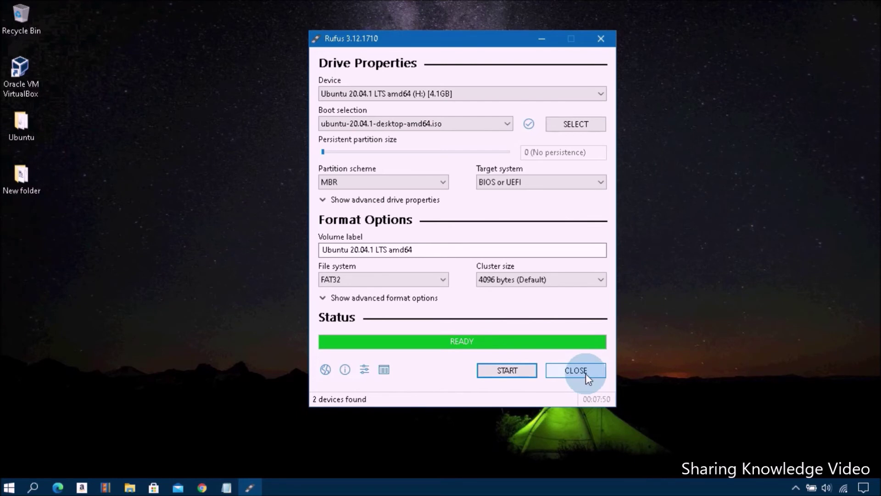
{"action": "left_click", "coordinate": [586, 373]}
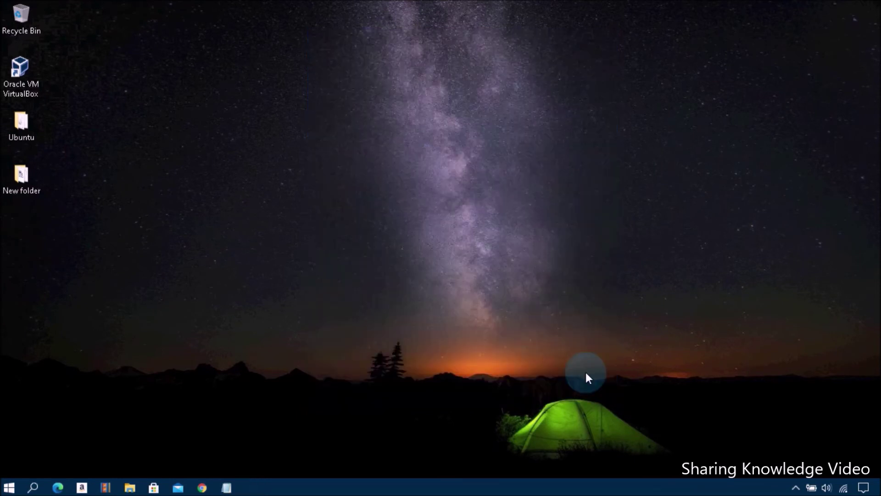
Step: Open This PC in a maximized File Explorer window and eject the UBUNTU 20_0 (H:) drive
{"action": "key", "text": "super+e"}
{"action": "left_click", "coordinate": [202, 151]}
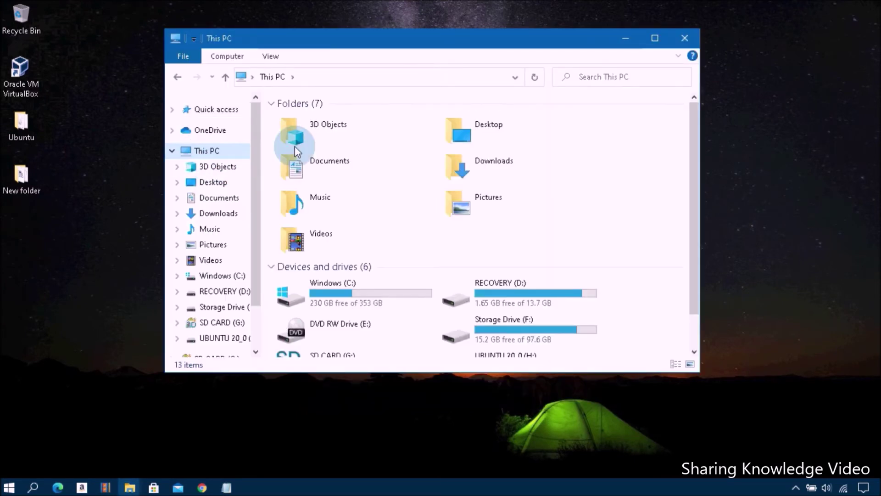
{"action": "left_click", "coordinate": [655, 38]}
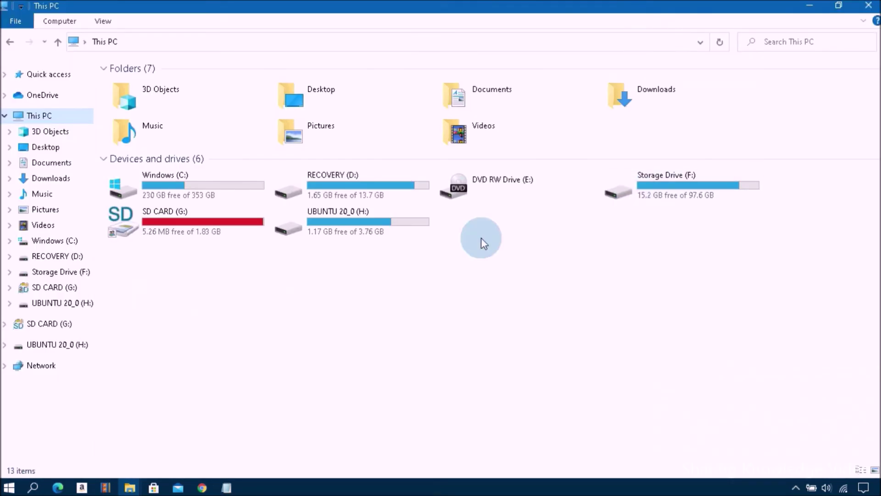
{"action": "left_click", "coordinate": [349, 227]}
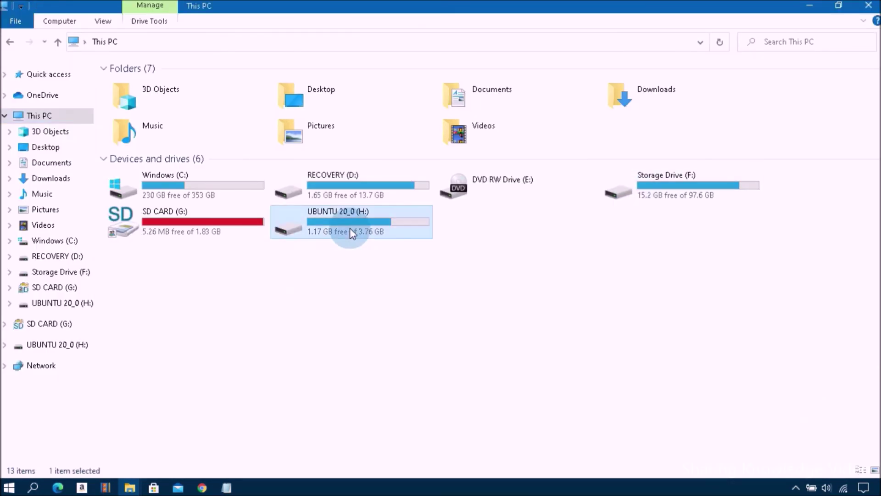
{"action": "right_click", "coordinate": [349, 228]}
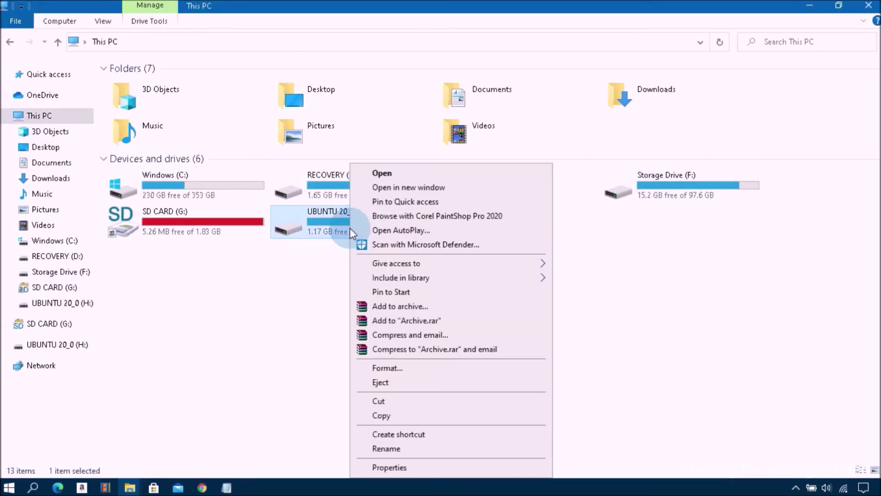
{"action": "left_click", "coordinate": [380, 382]}
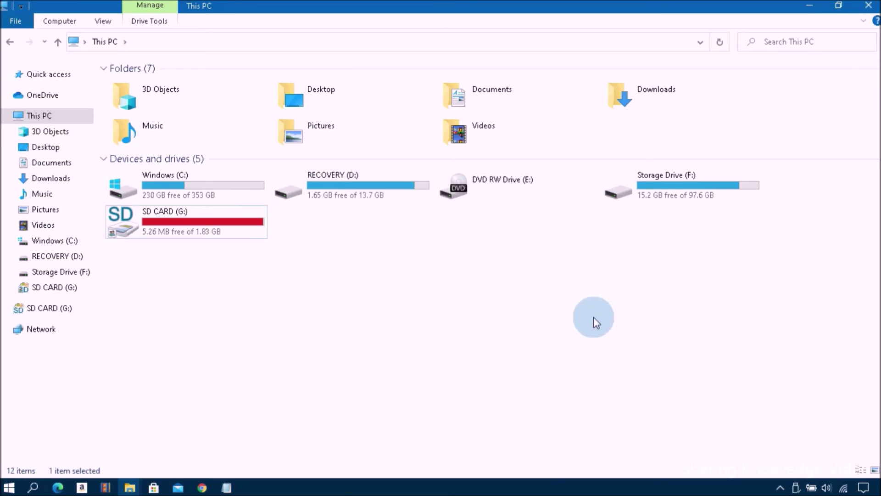
{"action": "left_click", "coordinate": [546, 322]}
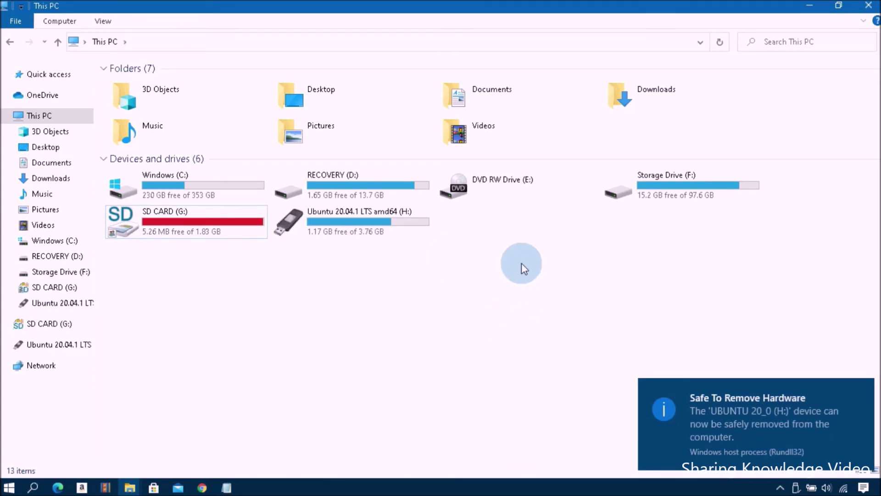
Step: Inspect the files on the Ubuntu 20.04.1 LTS amd64 (H:) drive, return to This PC and minimize the window
{"action": "double_click", "coordinate": [363, 225]}
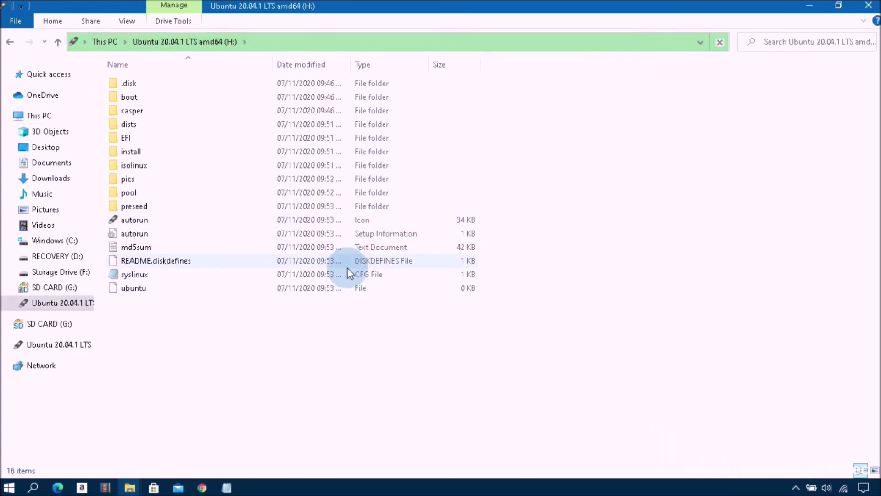
{"action": "left_click", "coordinate": [56, 40]}
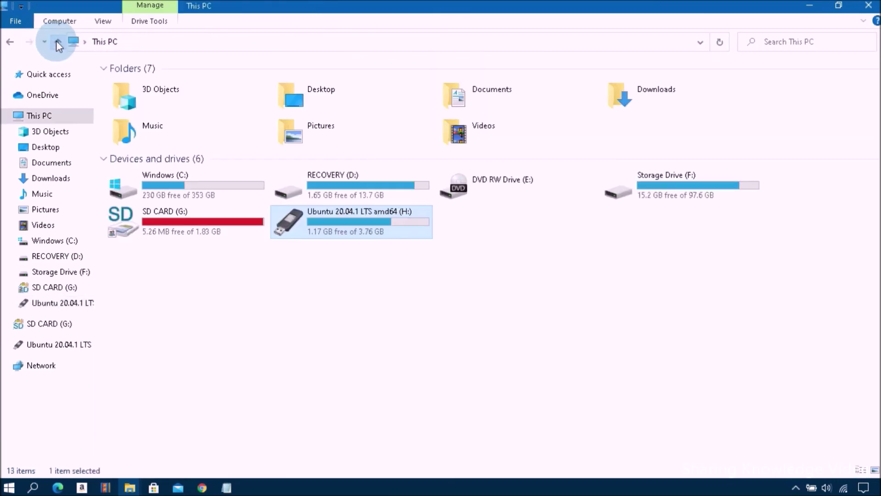
{"action": "left_click", "coordinate": [808, 8]}
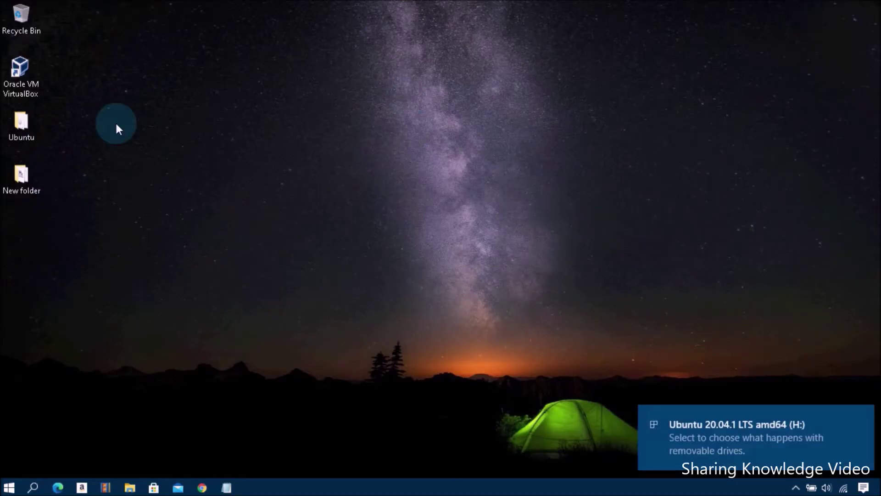
Step: In the desktop Ubuntu folder, set Windows Explorer as the opening app in the ubuntu-20.04.1-desktop-amd64 file's properties and apply it
{"action": "double_click", "coordinate": [31, 128]}
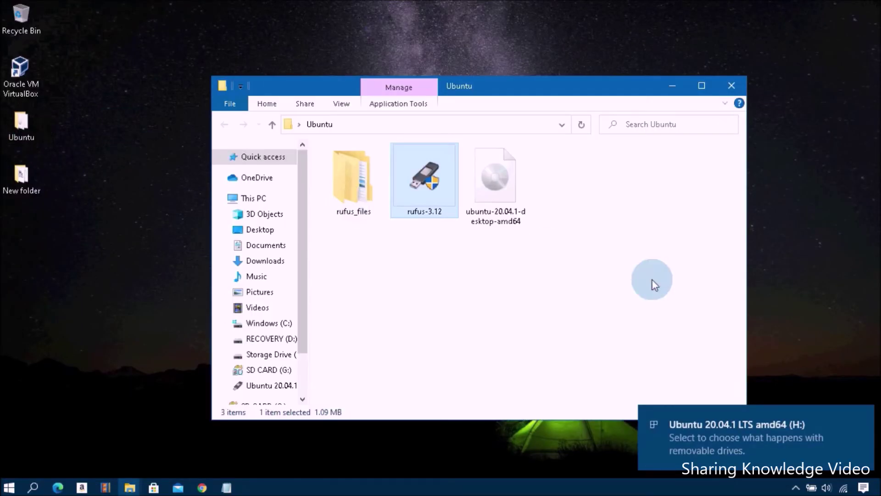
{"action": "left_click", "coordinate": [861, 415]}
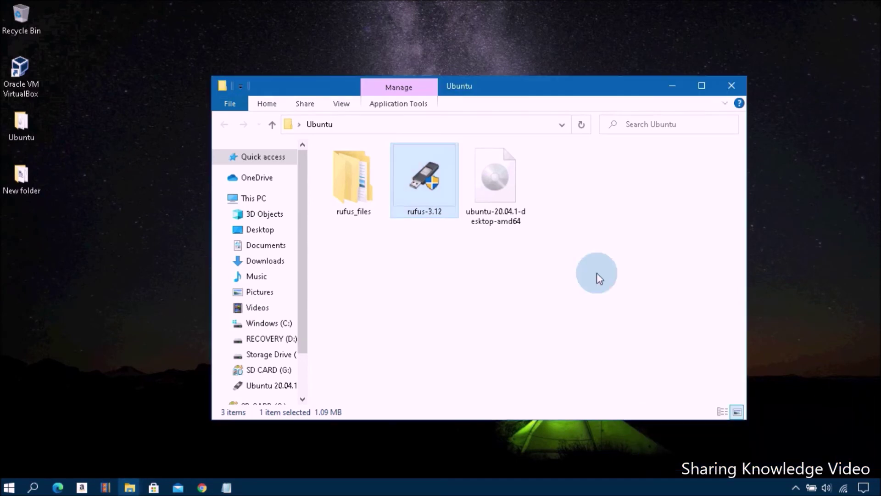
{"action": "left_click", "coordinate": [494, 188]}
{"action": "right_click", "coordinate": [490, 188]}
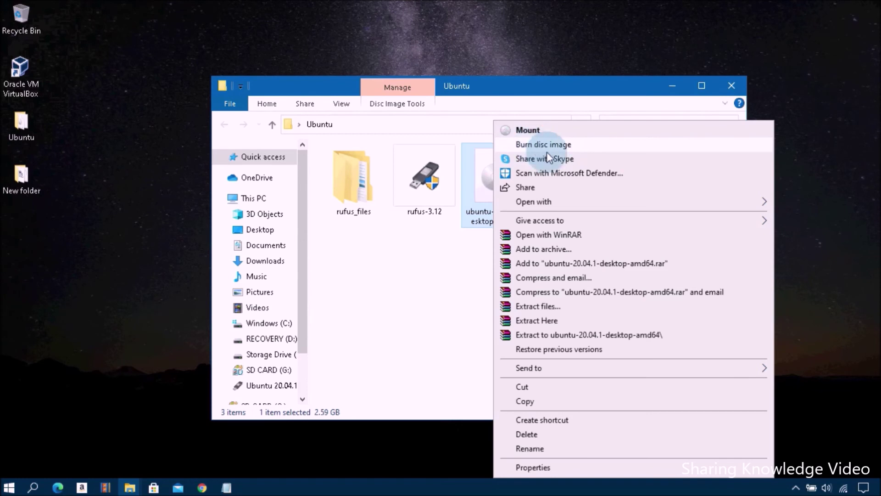
{"action": "left_click", "coordinate": [532, 467]}
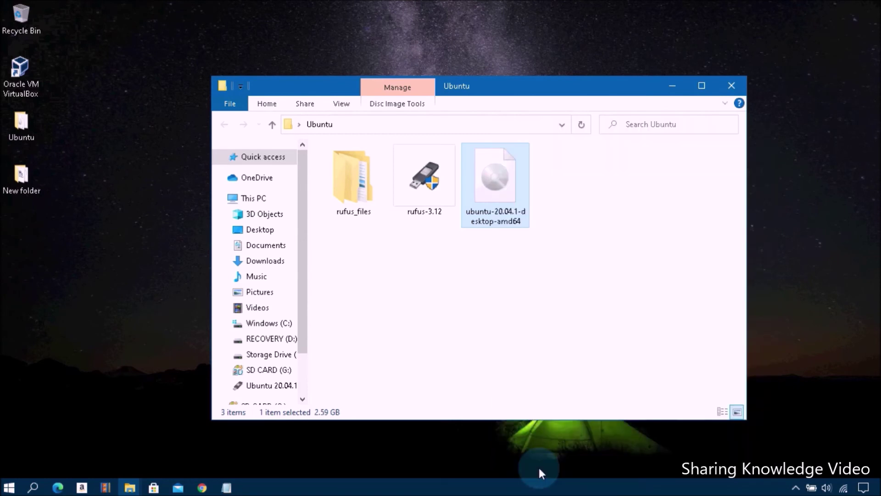
{"action": "left_click", "coordinate": [684, 248]}
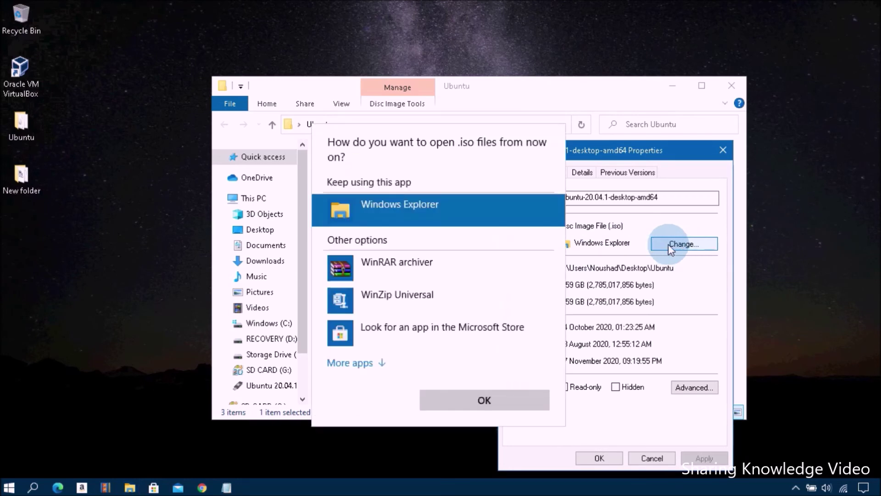
{"action": "left_click", "coordinate": [490, 400]}
{"action": "left_click", "coordinate": [704, 458]}
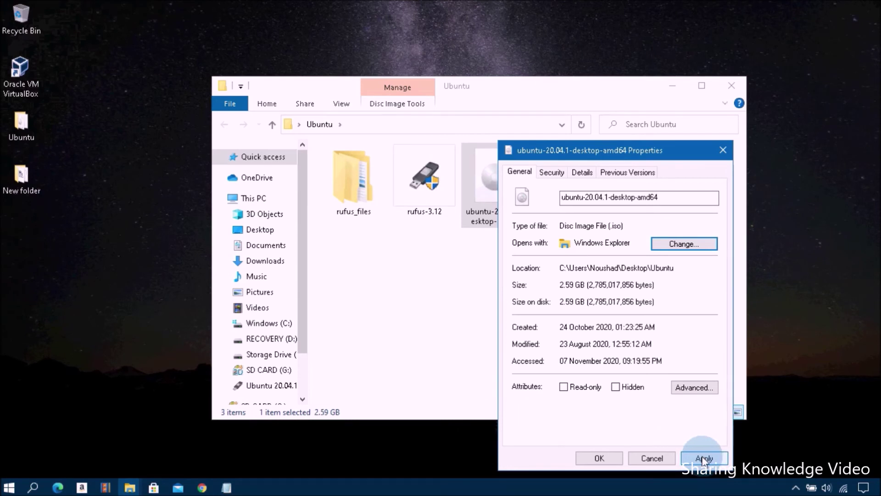
{"action": "left_click", "coordinate": [696, 458]}
{"action": "left_click", "coordinate": [596, 457]}
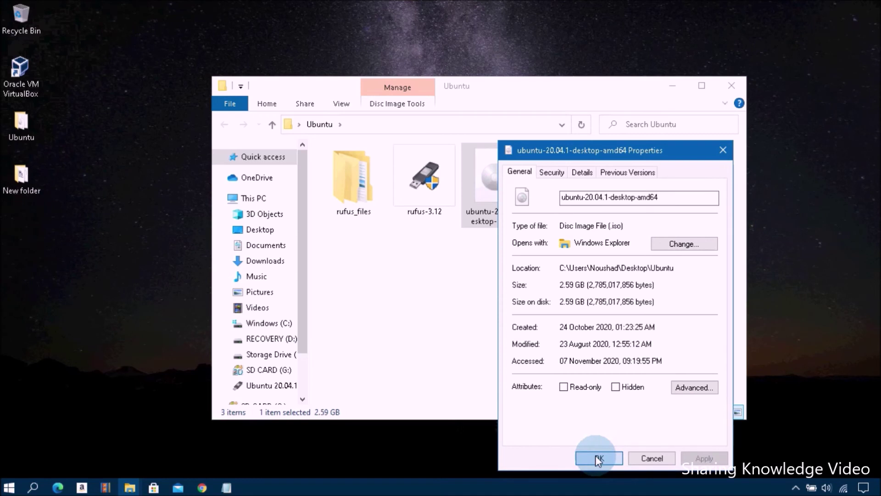
Step: Open Windows Disc Image Burner for the ubuntu-20.04.1-desktop-amd64 file
{"action": "right_click", "coordinate": [482, 175]}
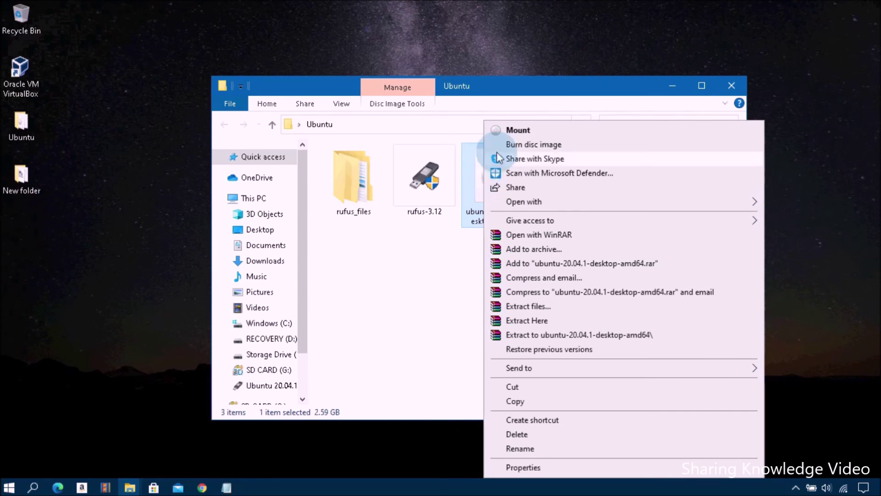
{"action": "left_click", "coordinate": [546, 144]}
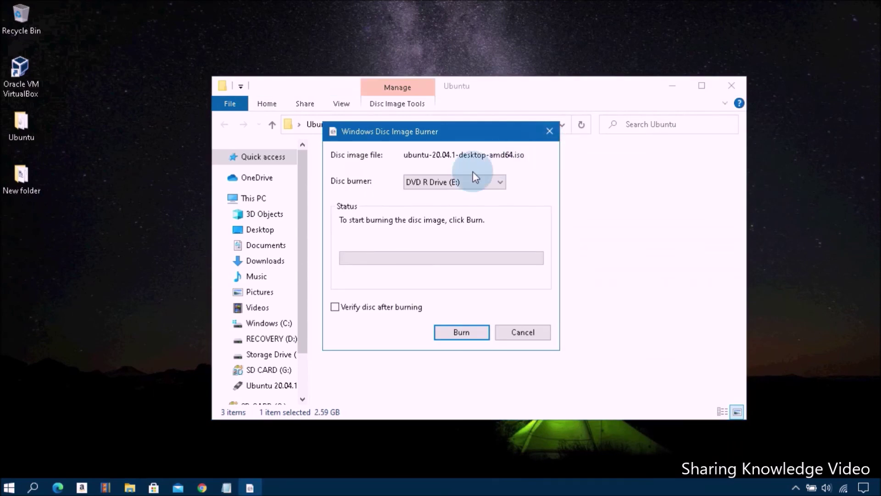